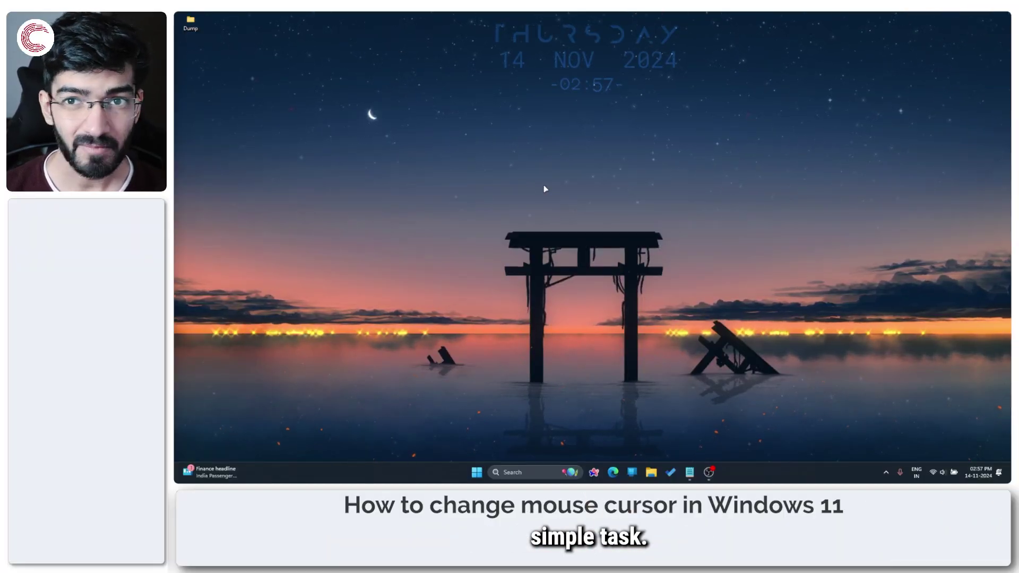
Search Start for 'mouse' and open the Bluetooth & devices > Mouse settings page
key("super")
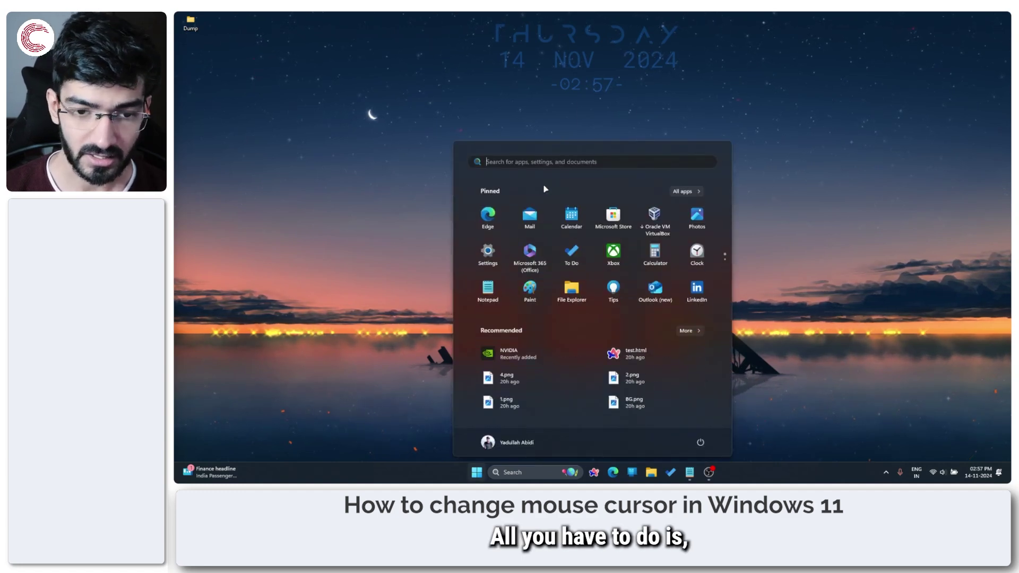
type("mouse settings")
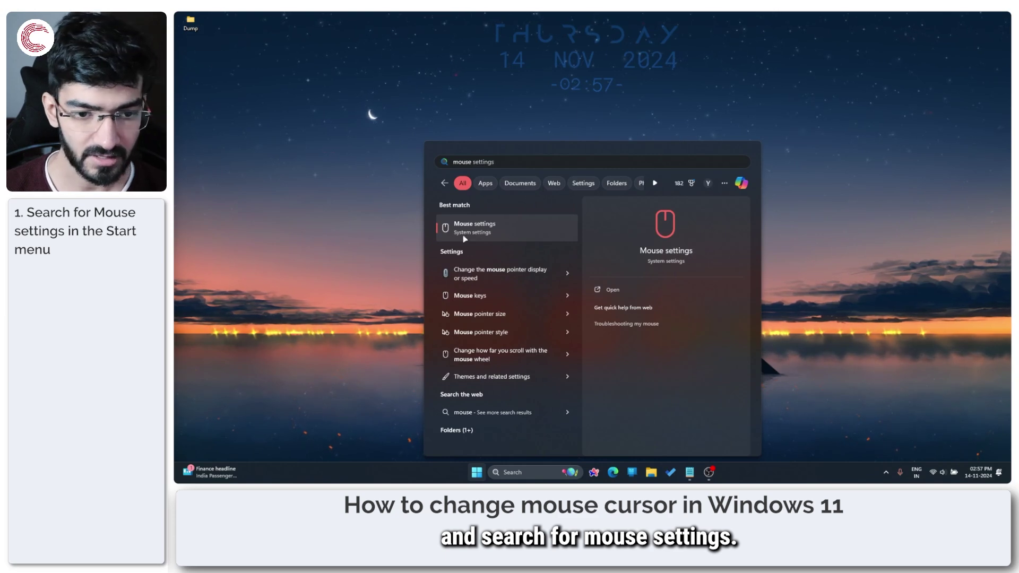
left_click(484, 233)
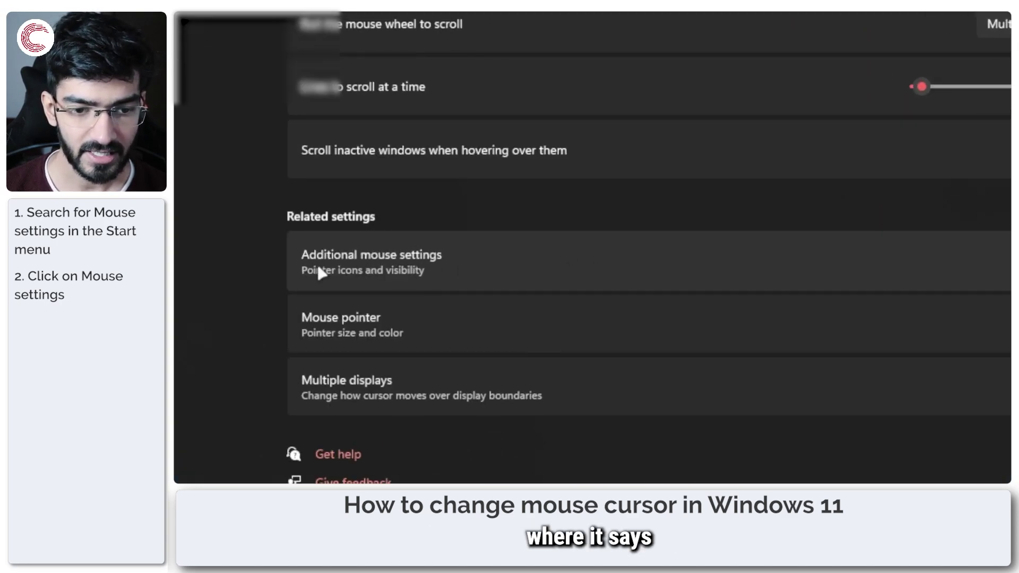
Launch the classic Mouse Properties dialog through Additional mouse settings
left_click(510, 264)
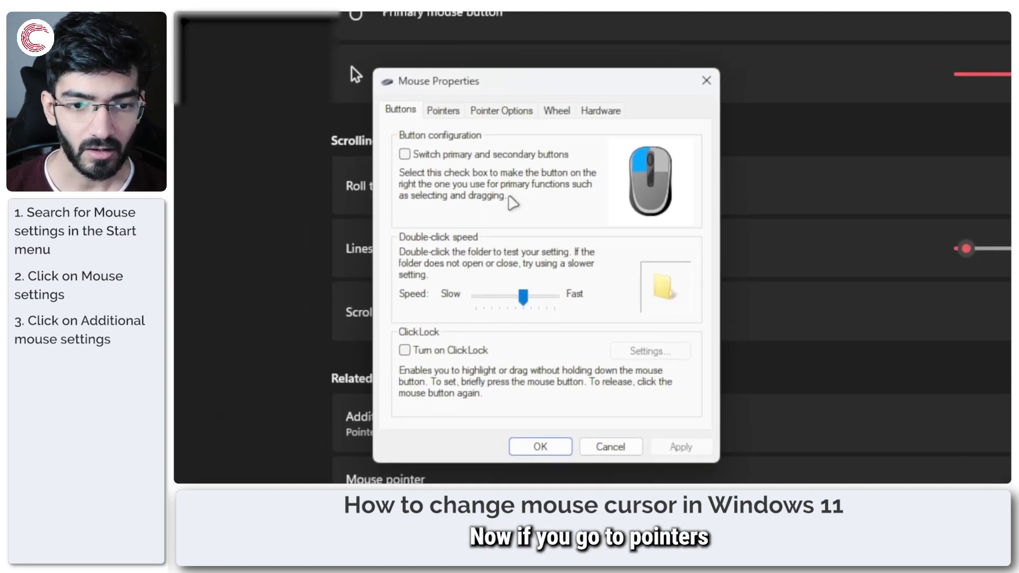
On the Pointers tab, toggle the Enable pointer shadow setting and apply the change
left_click(443, 112)
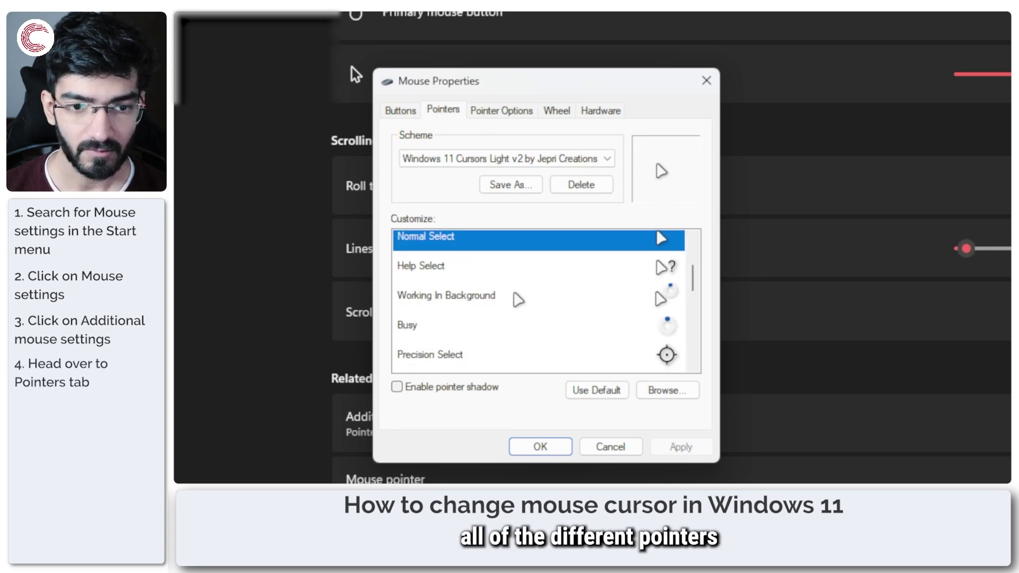
scroll(518, 296, "down", 5)
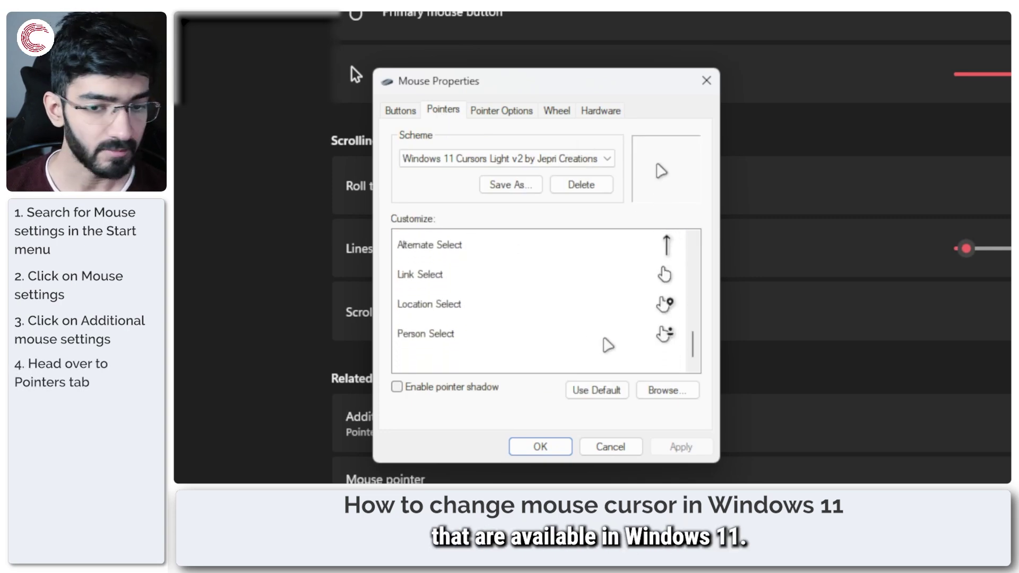
scroll(609, 346, "up", 5)
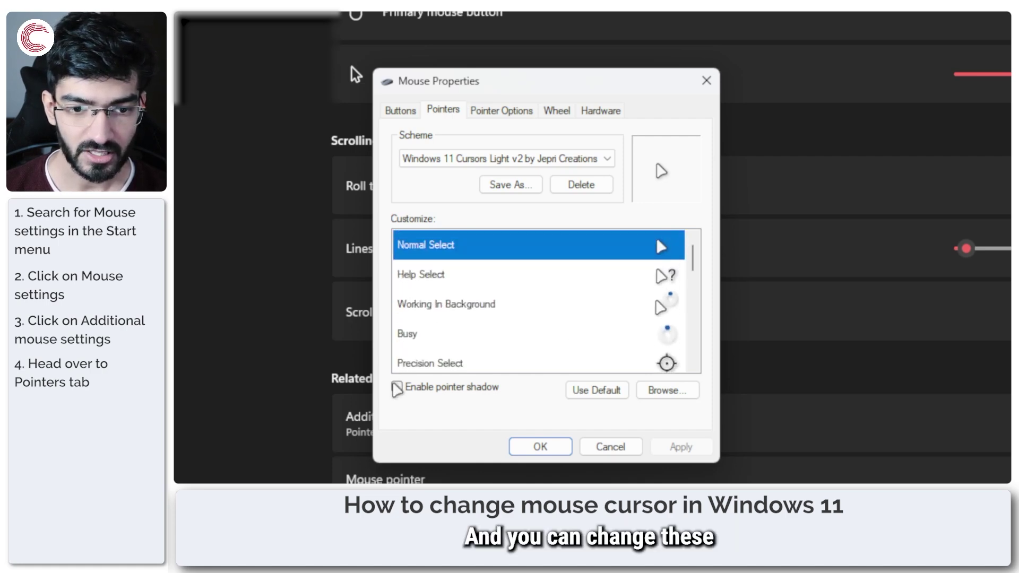
left_click(397, 387)
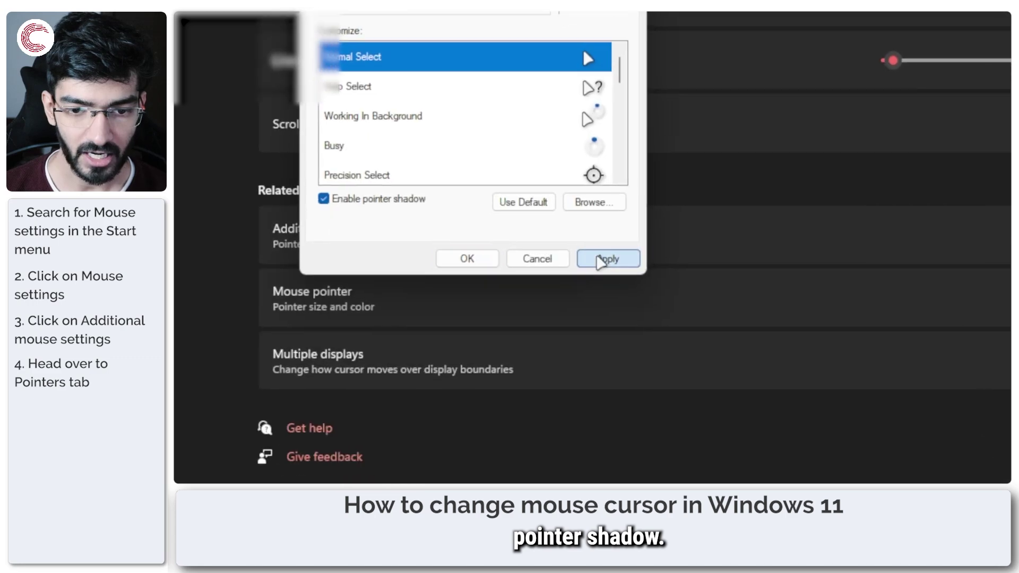
left_click(681, 447)
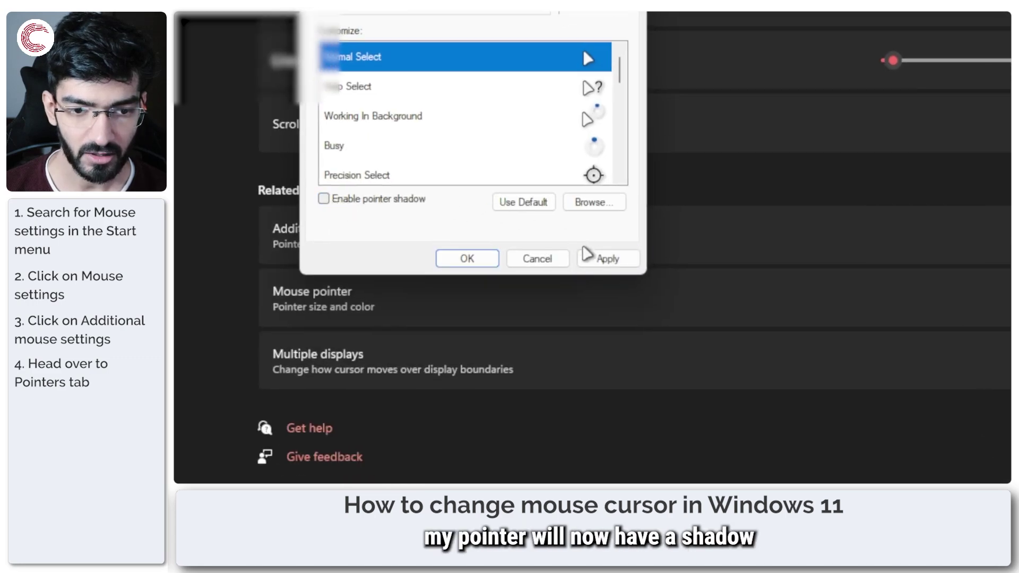
left_click(583, 247)
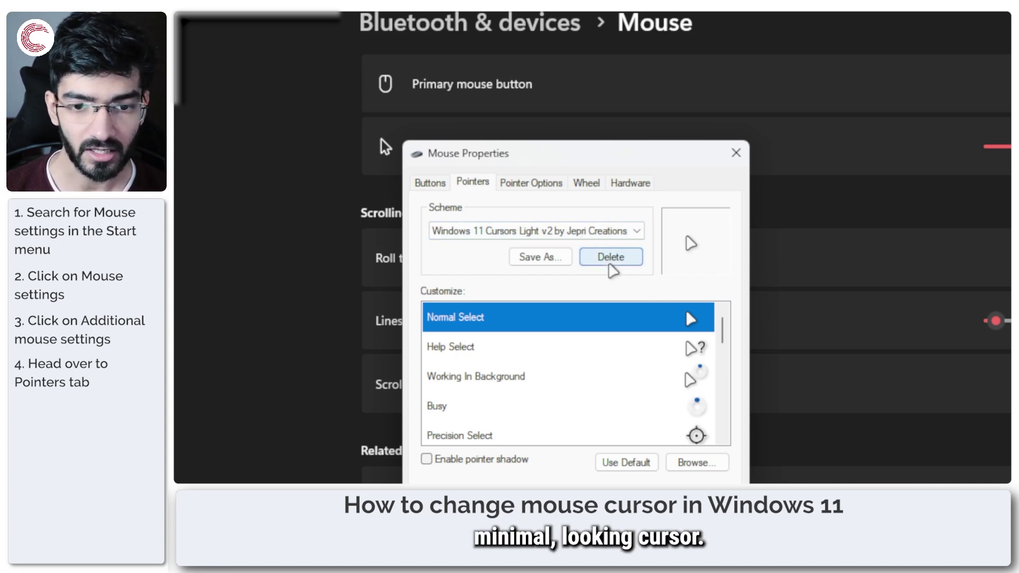
Apply the Windows Black cursor scheme, then the Windows Inverted scheme
left_click(603, 235)
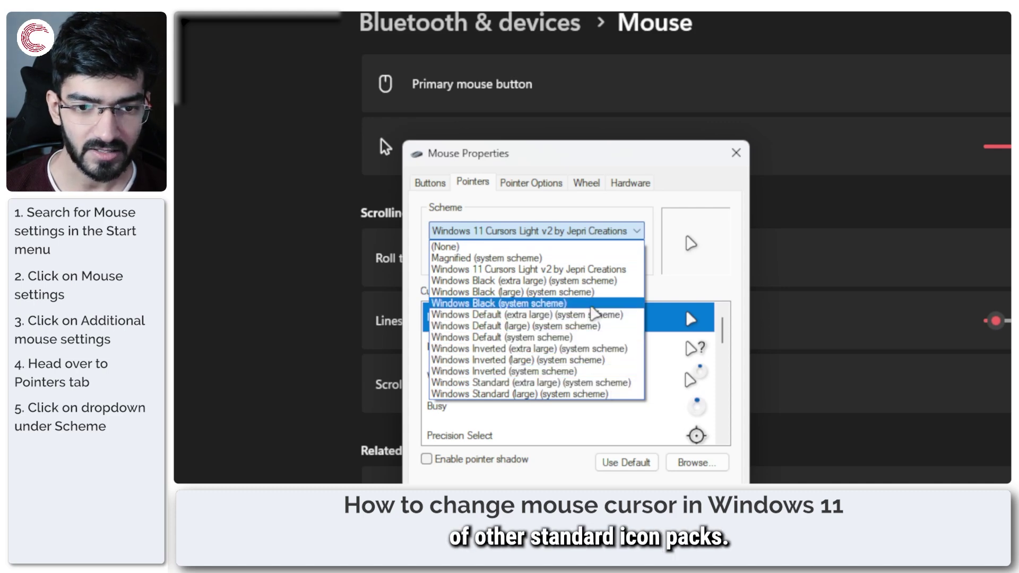
left_click(605, 303)
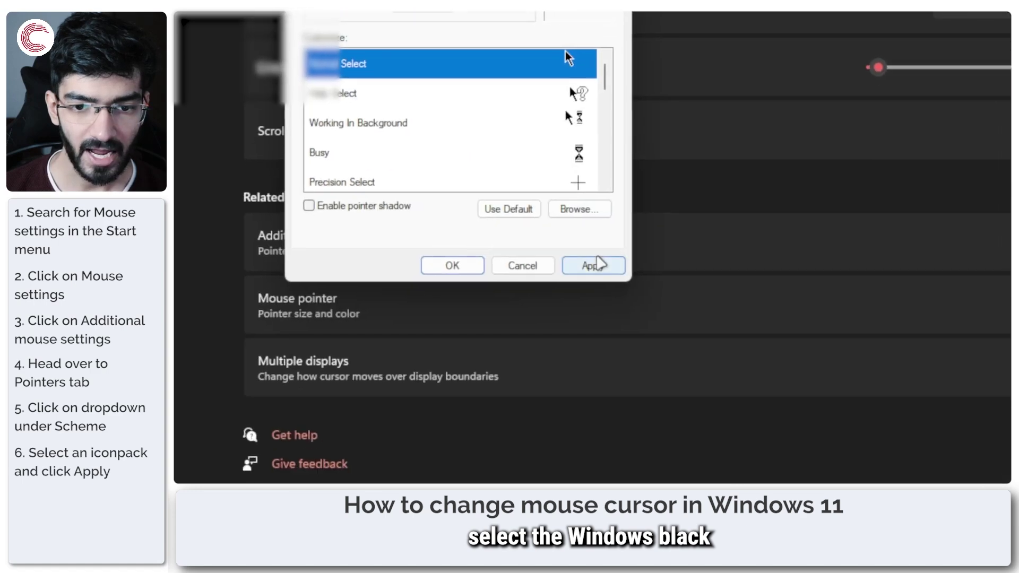
left_click(708, 518)
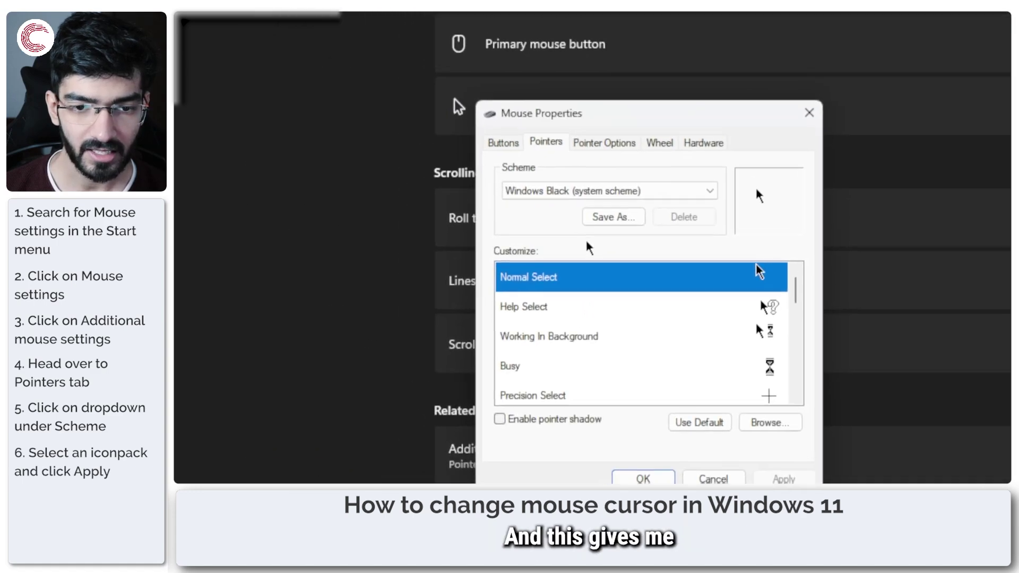
left_click(561, 192)
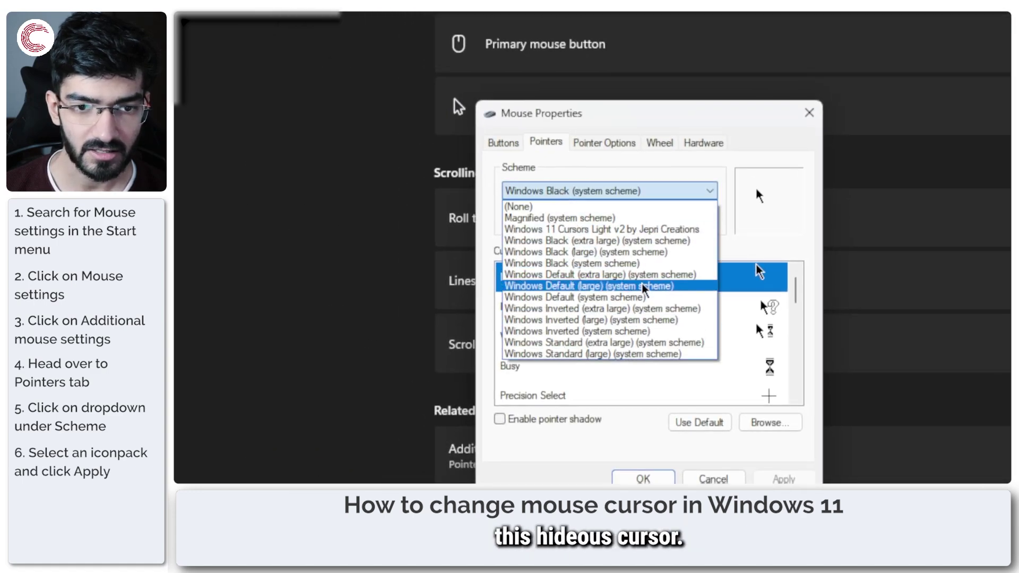
left_click(661, 331)
left_click(783, 479)
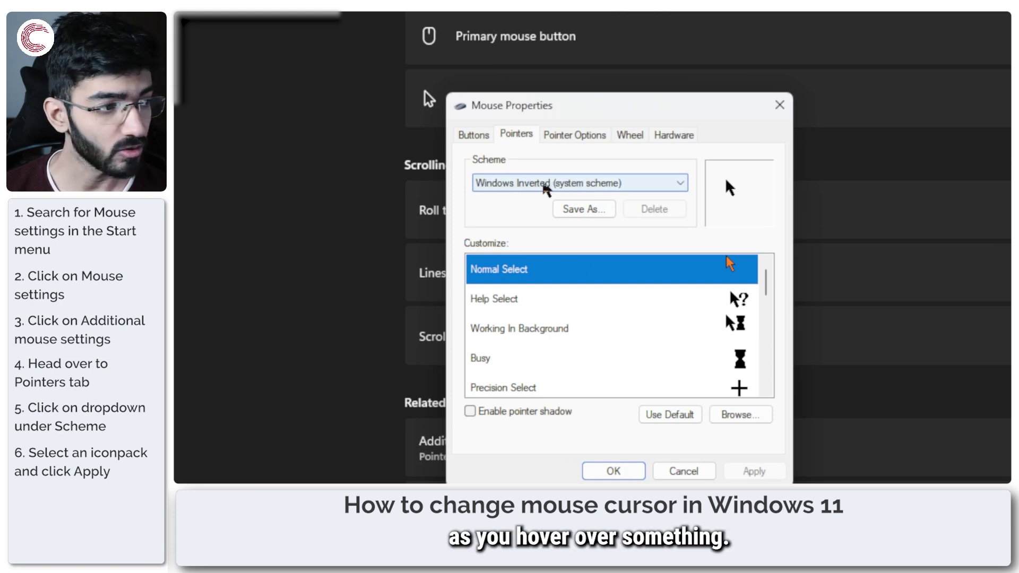
Apply Windows Default, then switch back to and apply Windows 11 Cursors Light v2
left_click(670, 186)
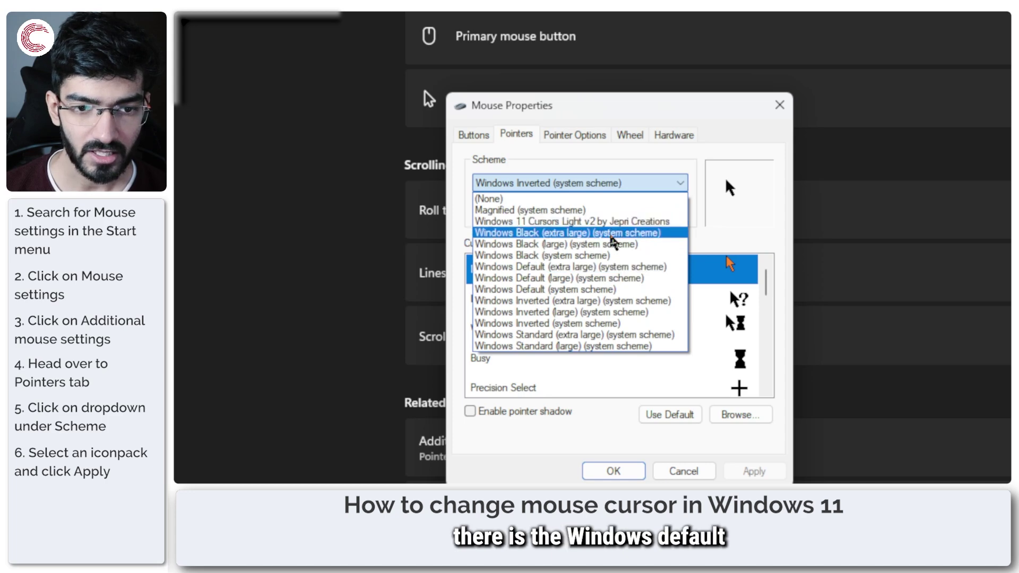
left_click(633, 278)
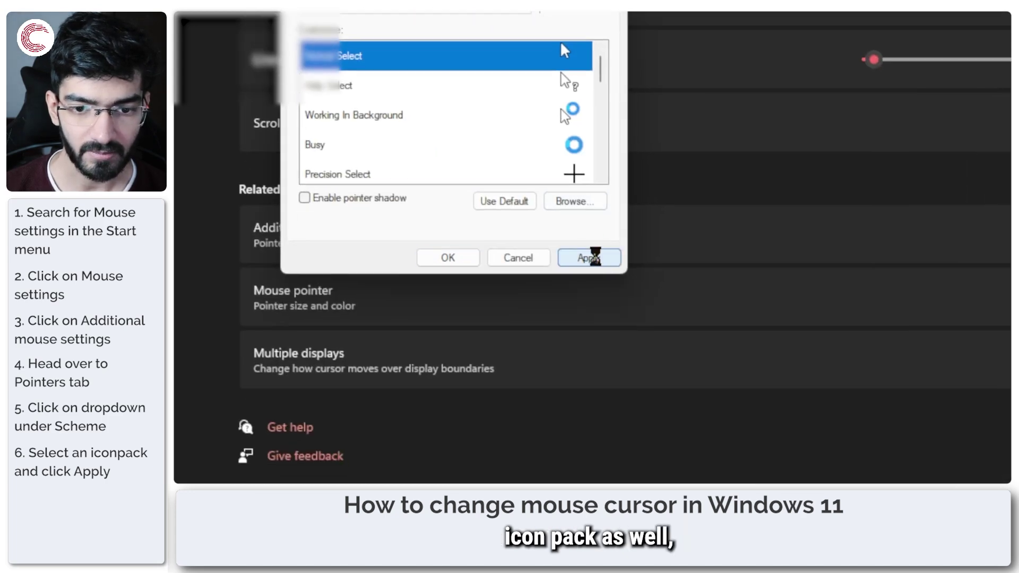
left_click(754, 471)
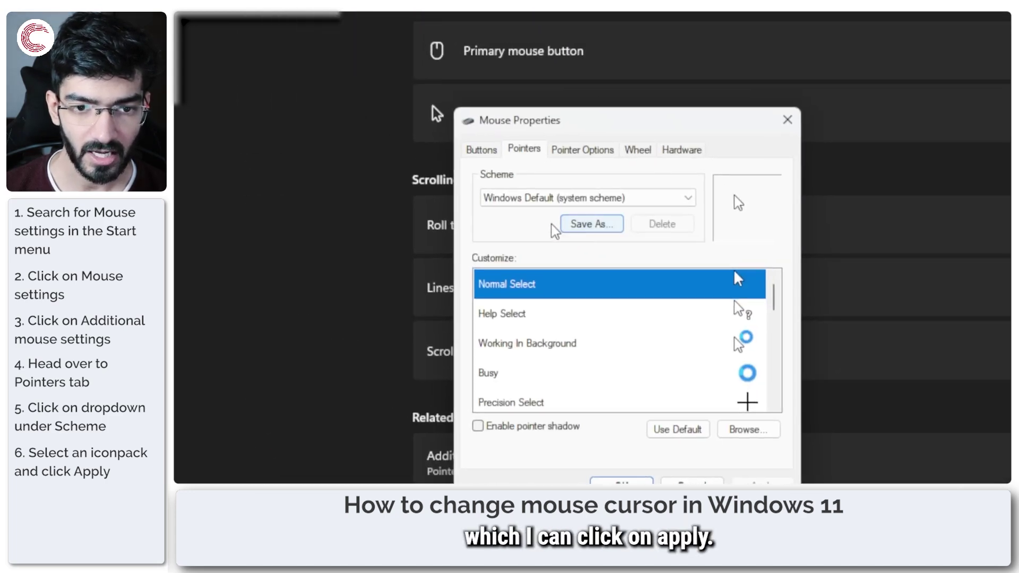
left_click(561, 199)
left_click(562, 225)
left_click(562, 198)
left_click(552, 236)
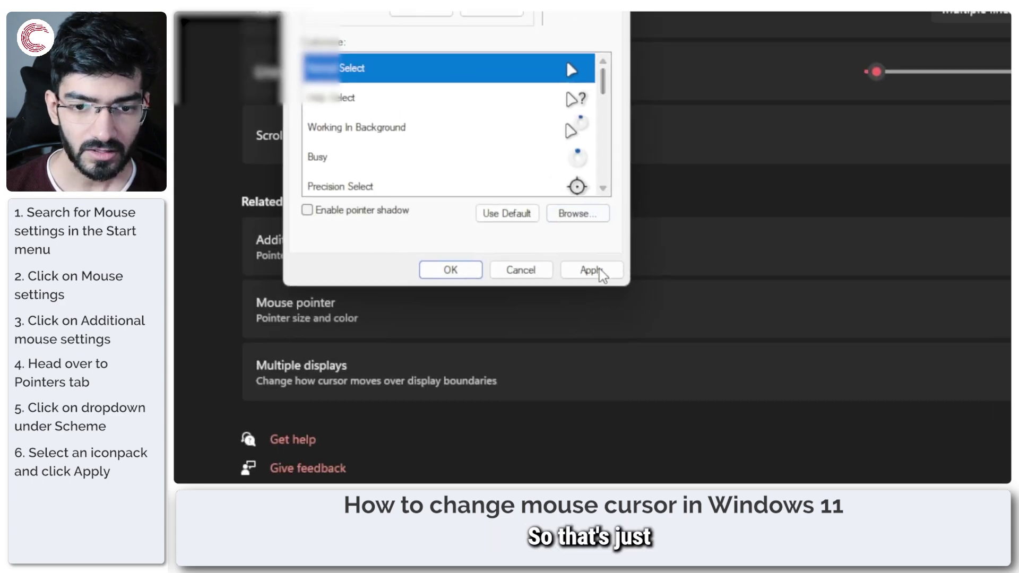
left_click(762, 483)
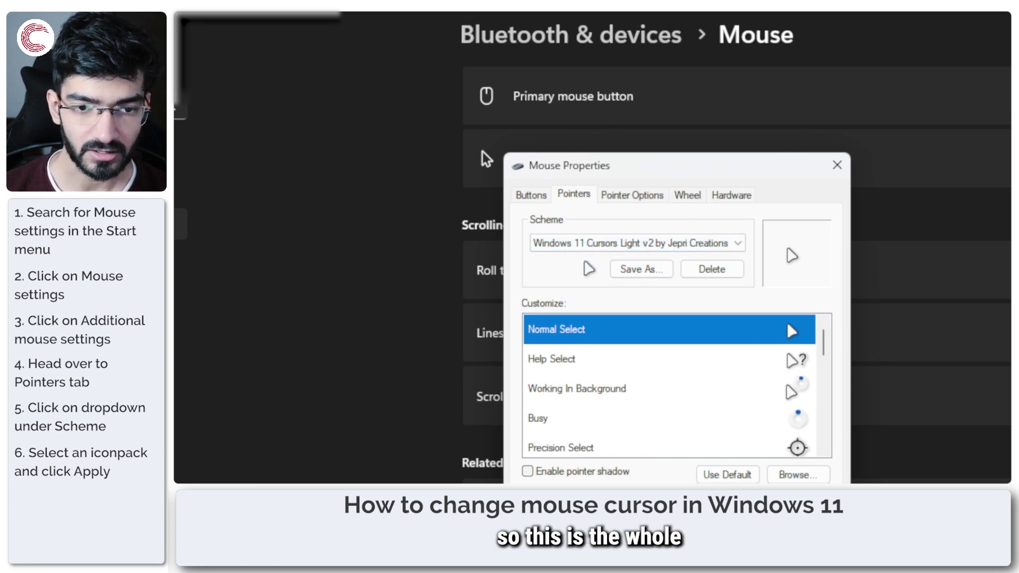
In the Customize list, select Help Select, then the Vertical Resize pointer
left_click(656, 359)
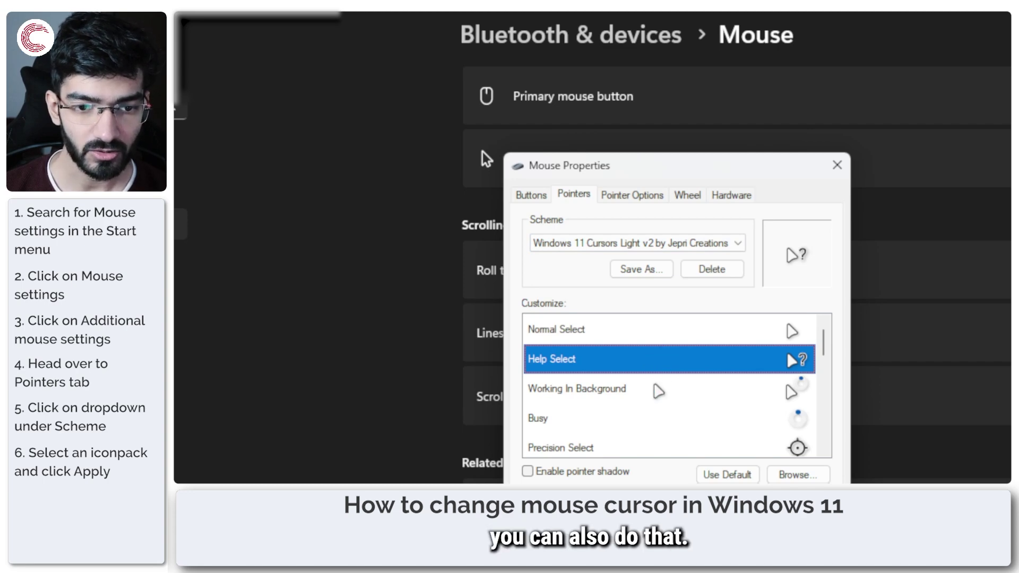
scroll(658, 391, "down", 2)
left_click(653, 394)
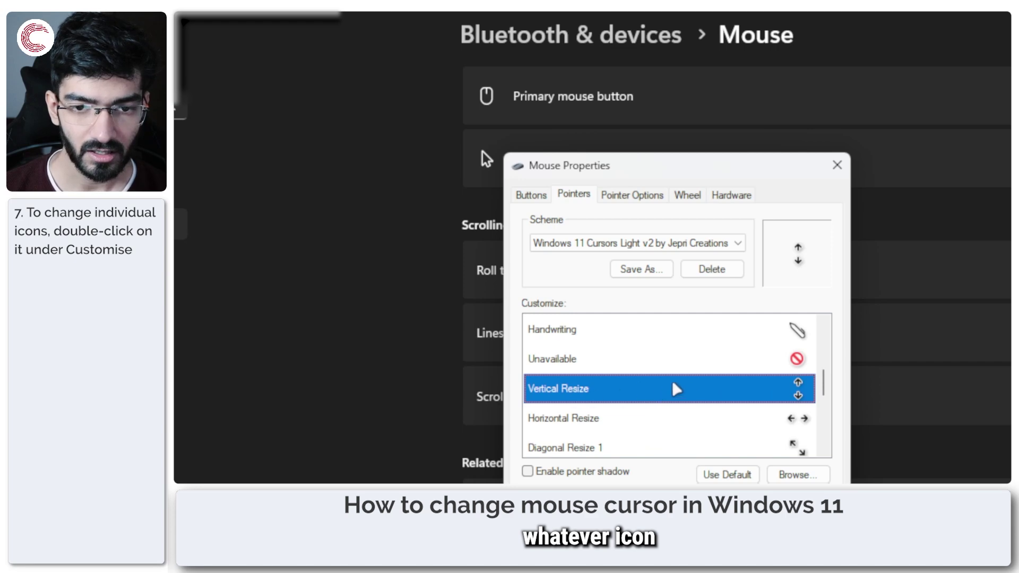
Browse for a Vertical Resize cursor, go up from Cursors to Windows to C:, then cancel
double_click(647, 392)
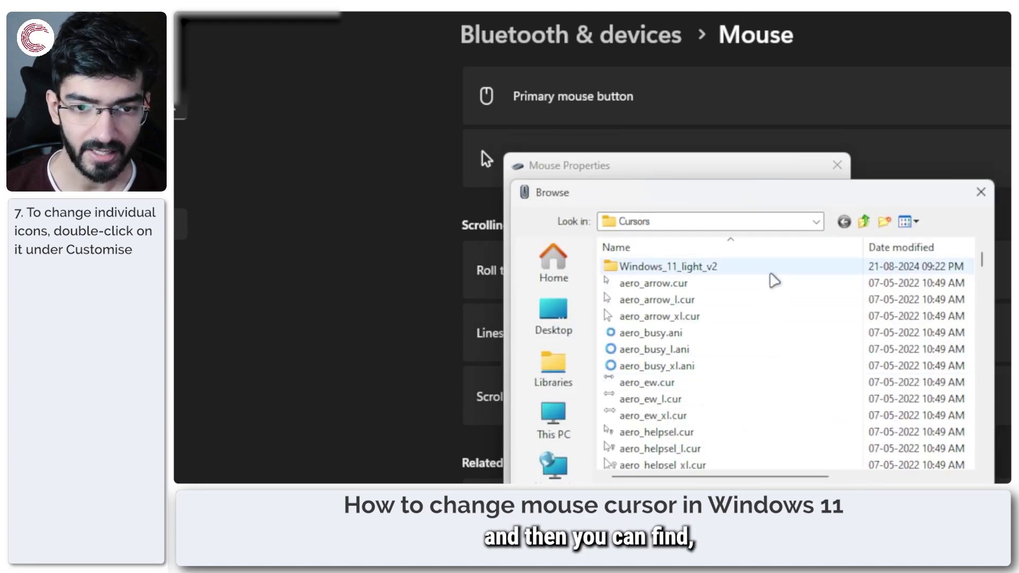
scroll(770, 318, "down", 10)
scroll(764, 401, "up", 5)
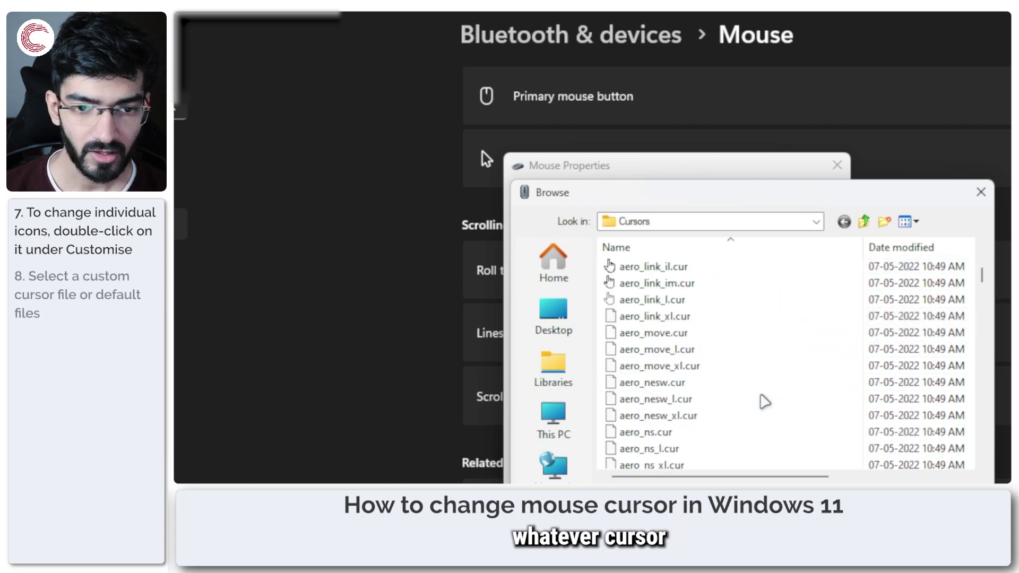
scroll(764, 401, "up", 6)
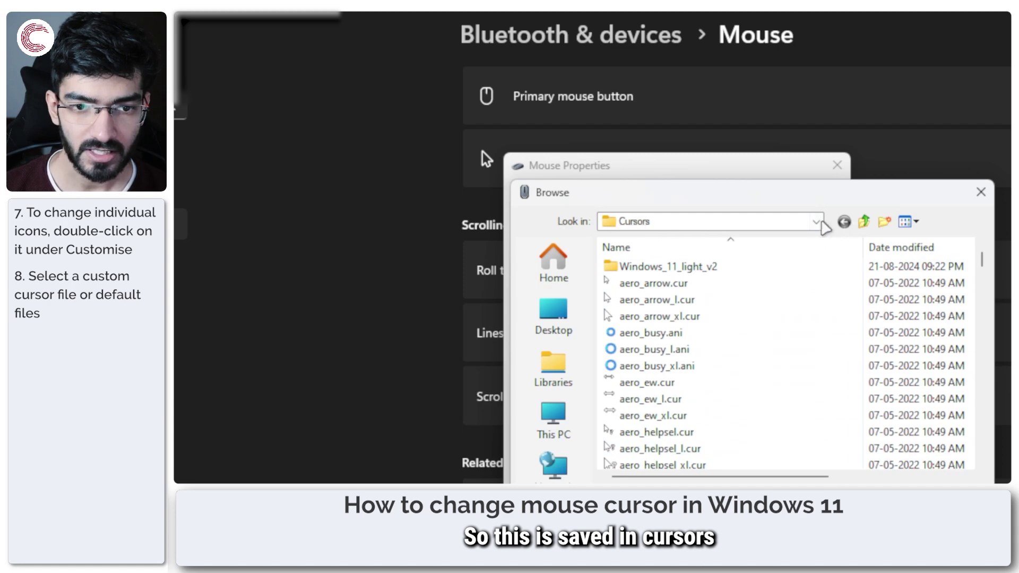
left_click(864, 221)
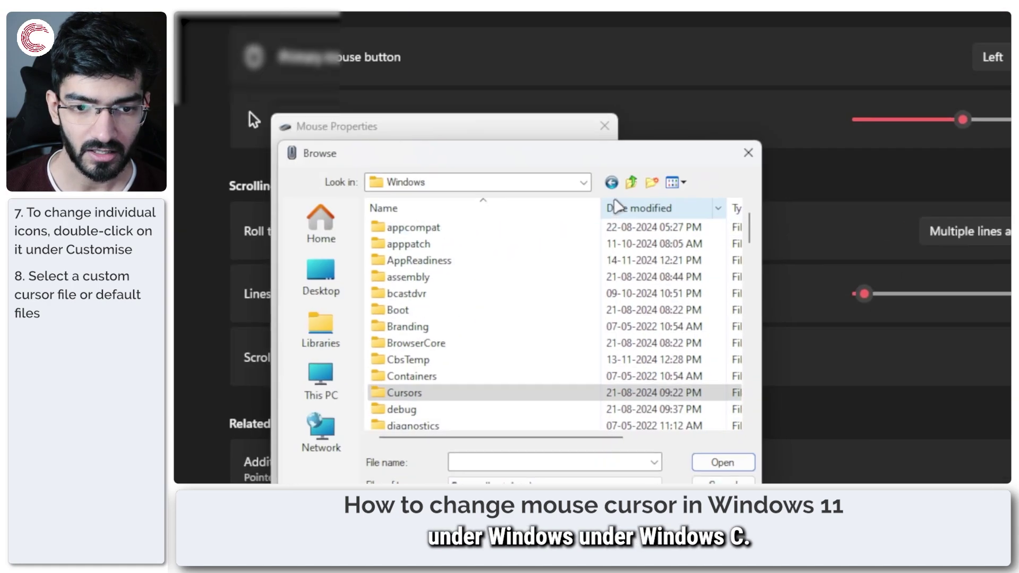
left_click(631, 183)
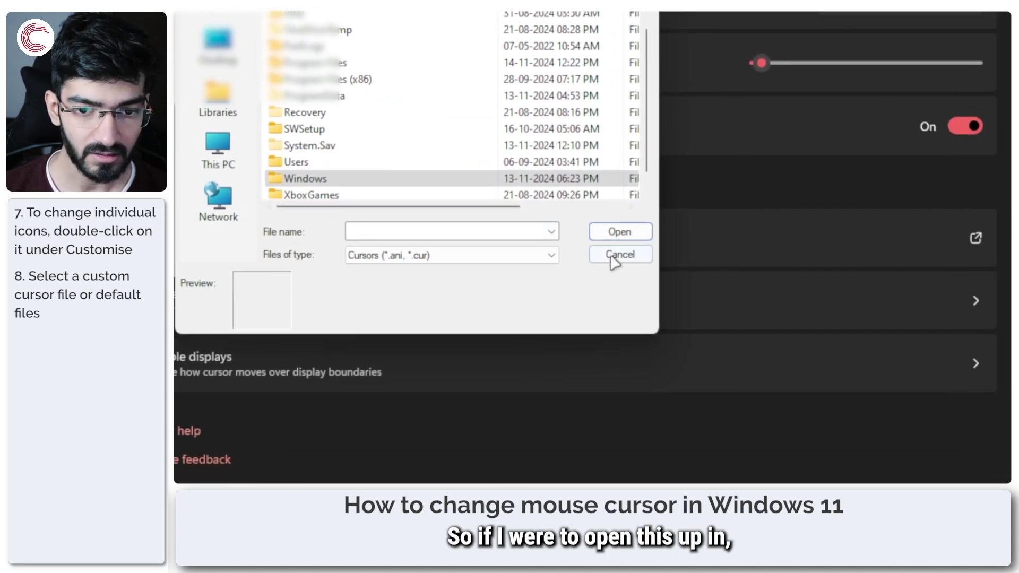
left_click(619, 257)
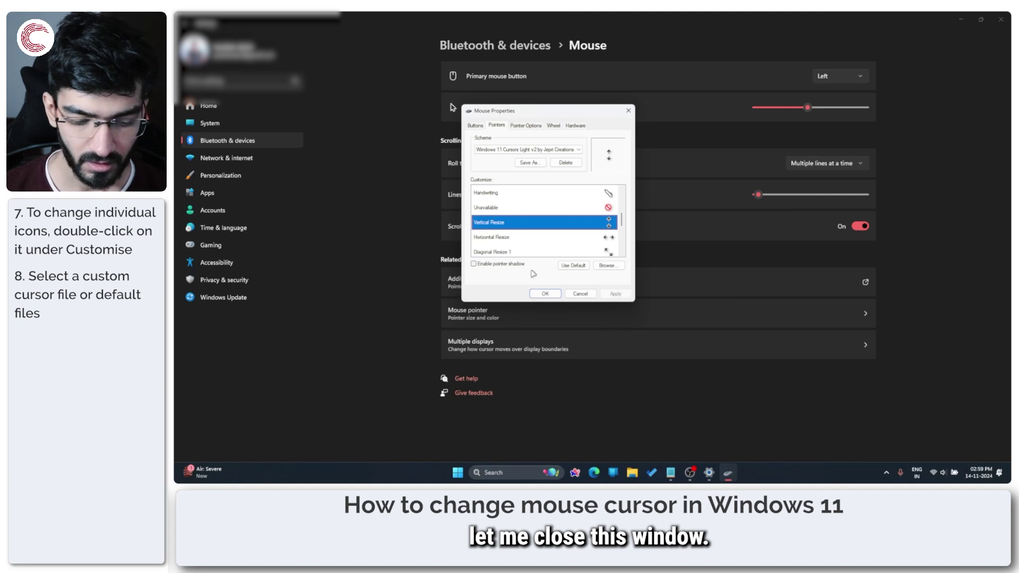
Open C:\Windows\Cursors in File Explorer, look over the cursor files, then close it
key("super+e")
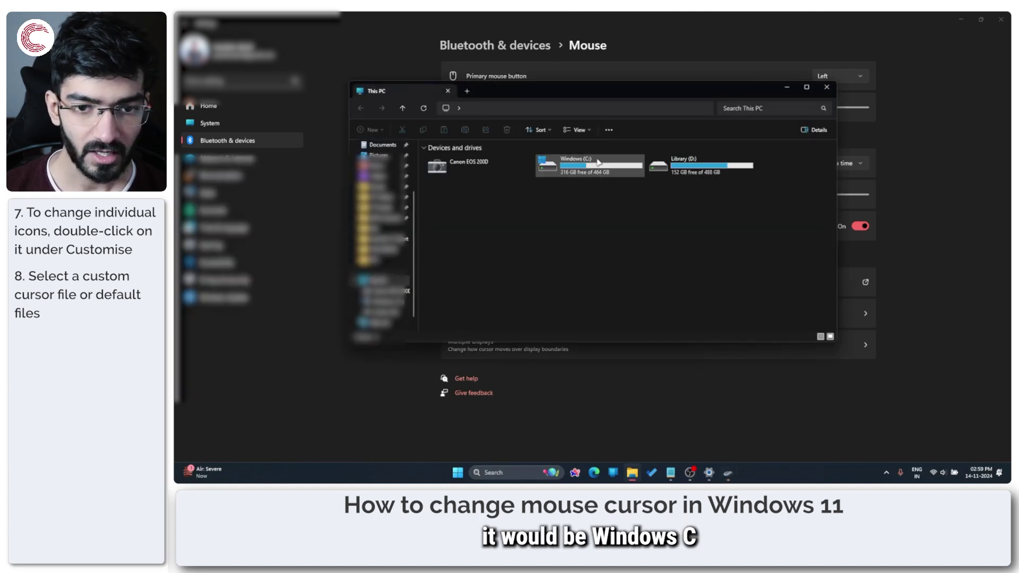
double_click(599, 162)
left_click(486, 296)
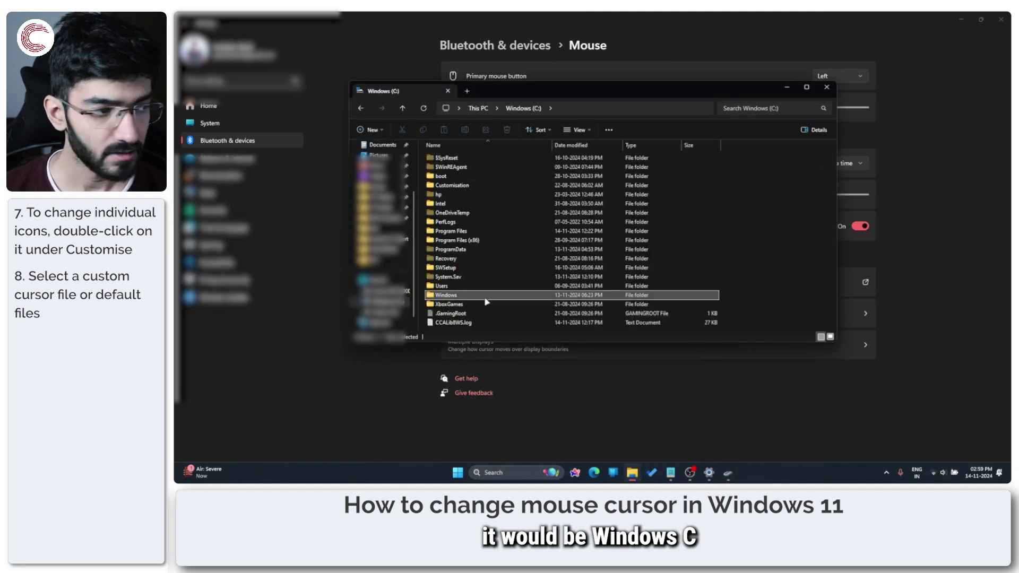
double_click(486, 296)
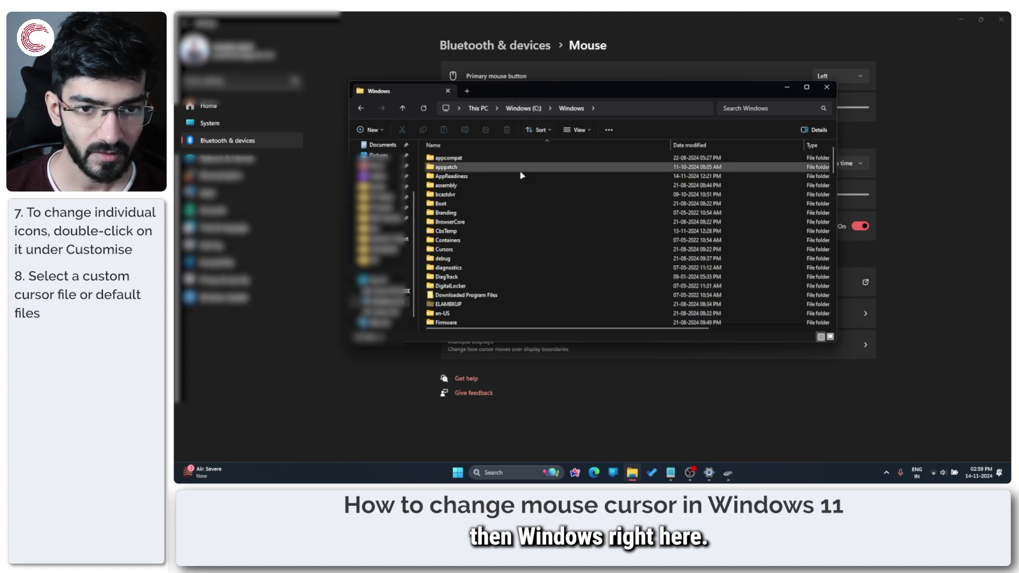
double_click(492, 248)
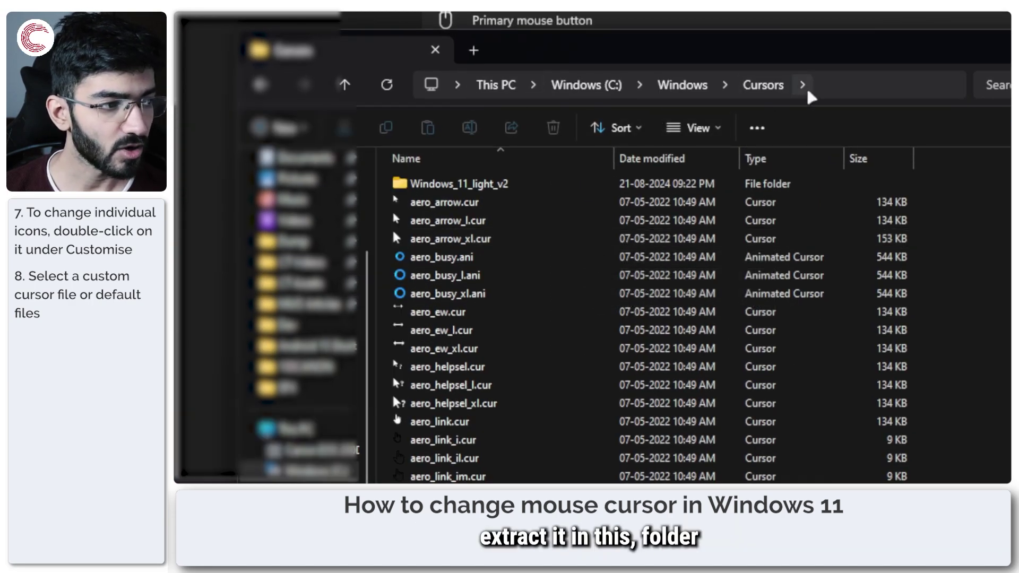
scroll(620, 396, "down", 15)
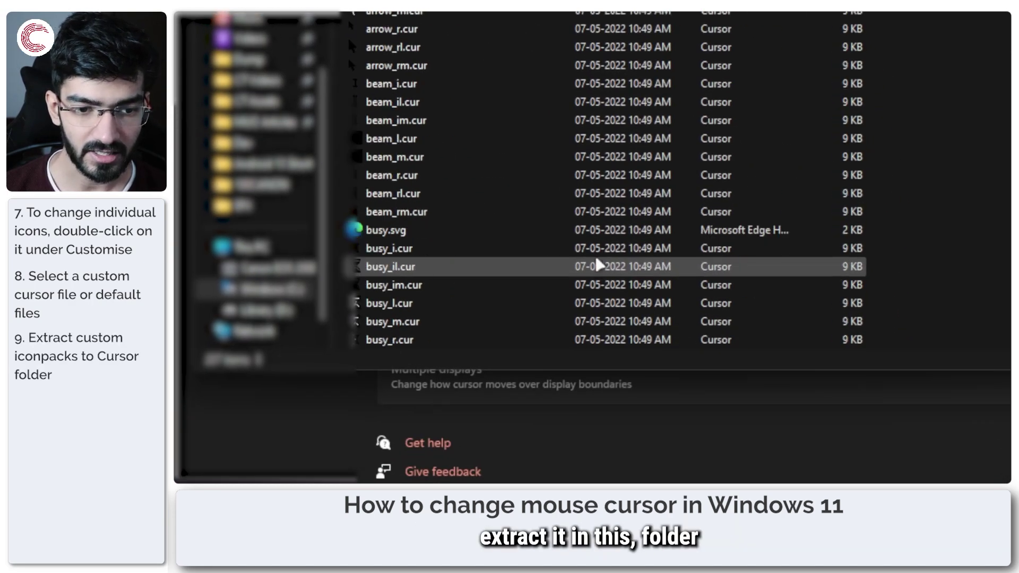
scroll(619, 395, "up", 15)
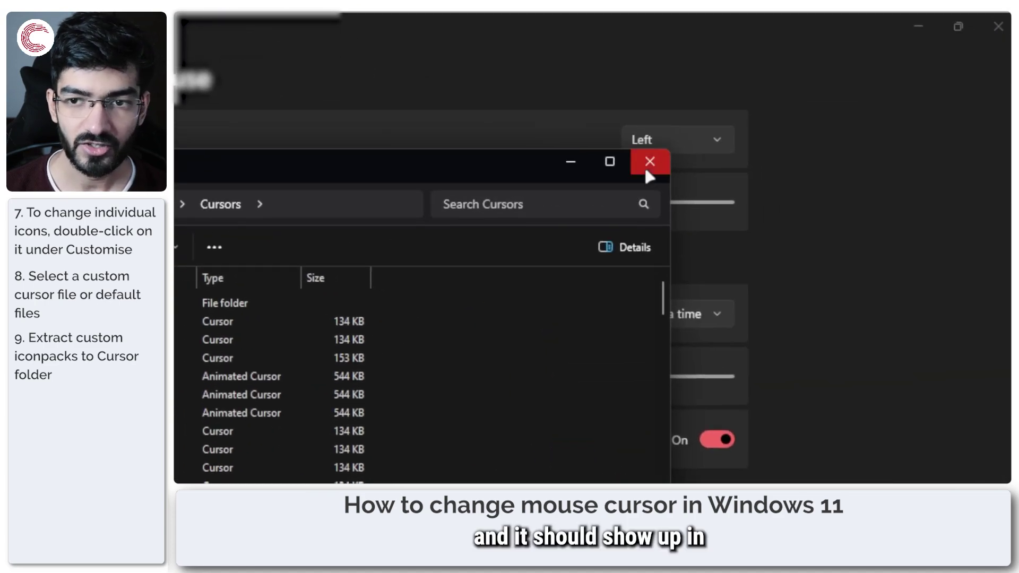
left_click(812, 153)
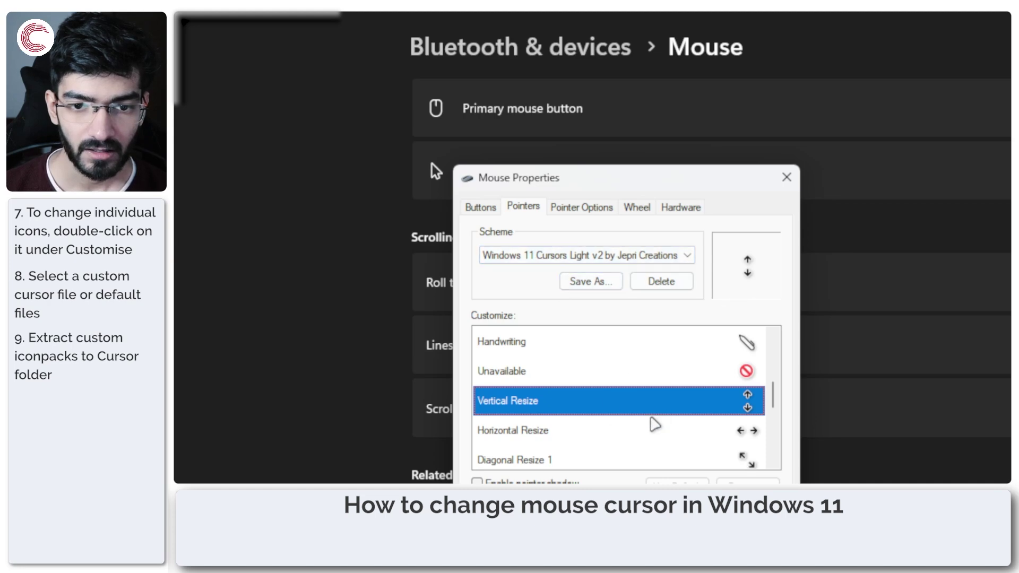
Preview the Normal Select pointer and check the scheme list without changing it
scroll(654, 424, "down", 3)
scroll(655, 423, "up", 5)
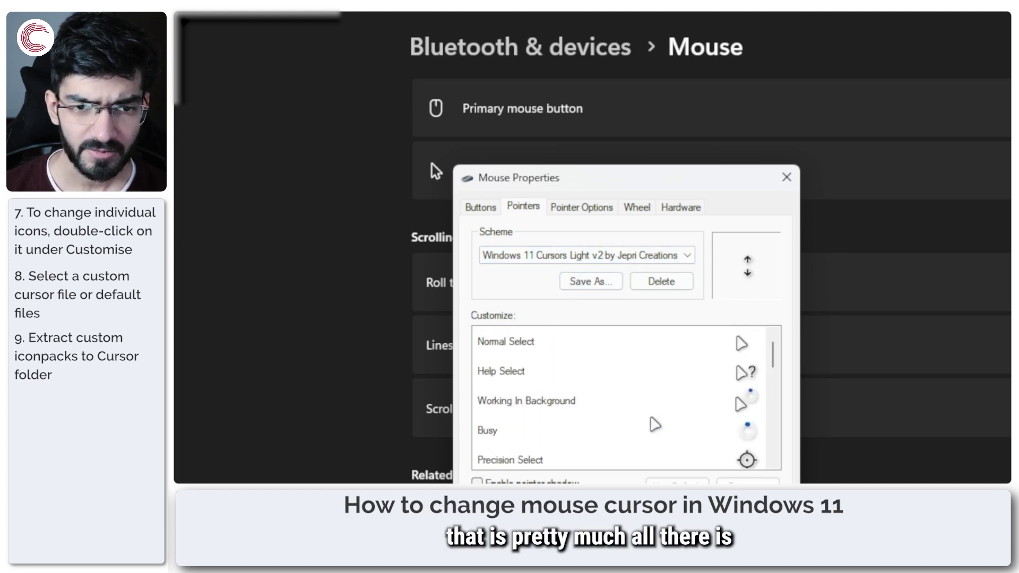
left_click(562, 345)
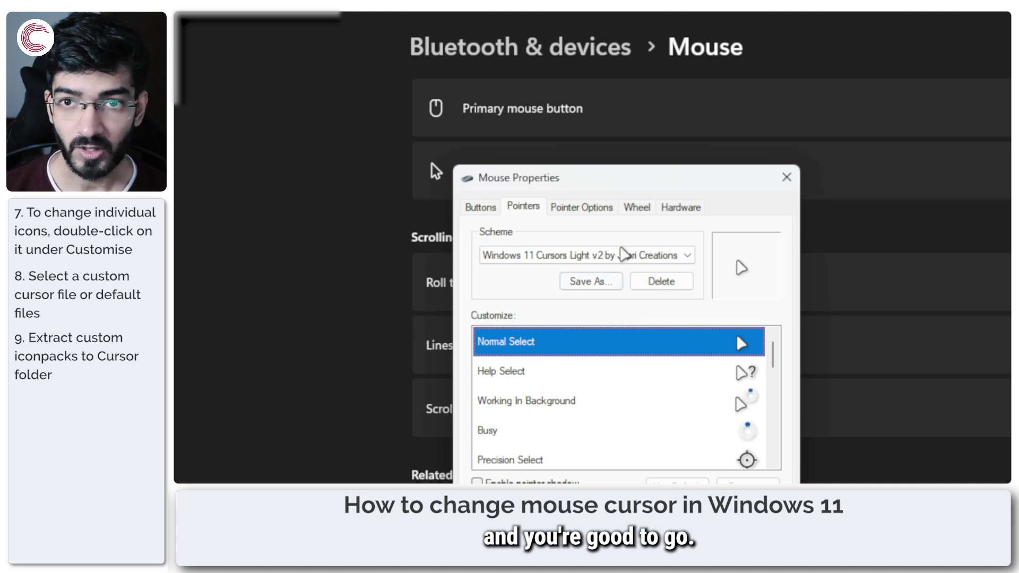
left_click(624, 255)
left_click(624, 255)
Preview Help Select, Working In Background, Busy, Precision and Text Select pointers, then Browse
left_click(668, 369)
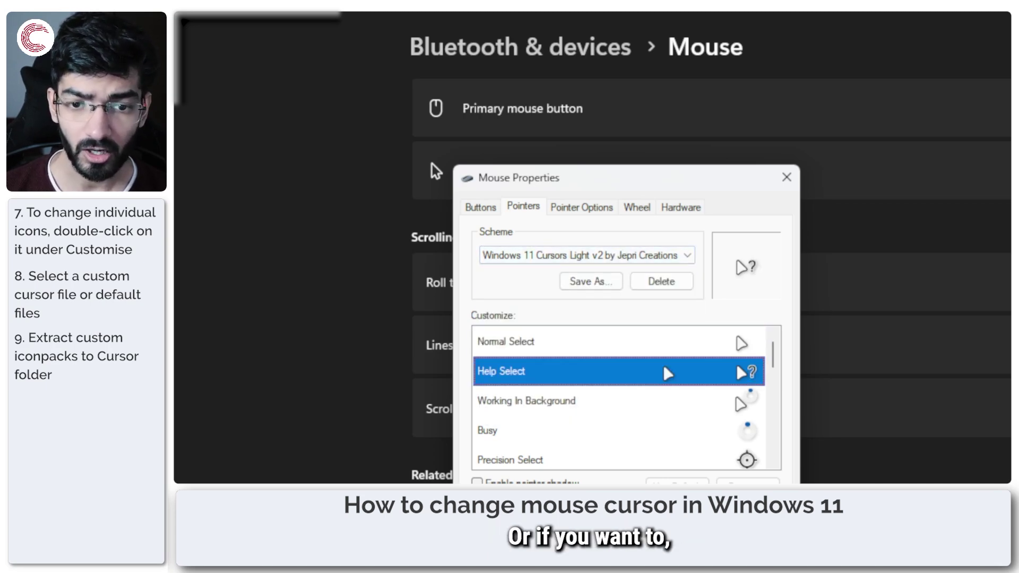
left_click(648, 402)
left_click(634, 429)
left_click(629, 409)
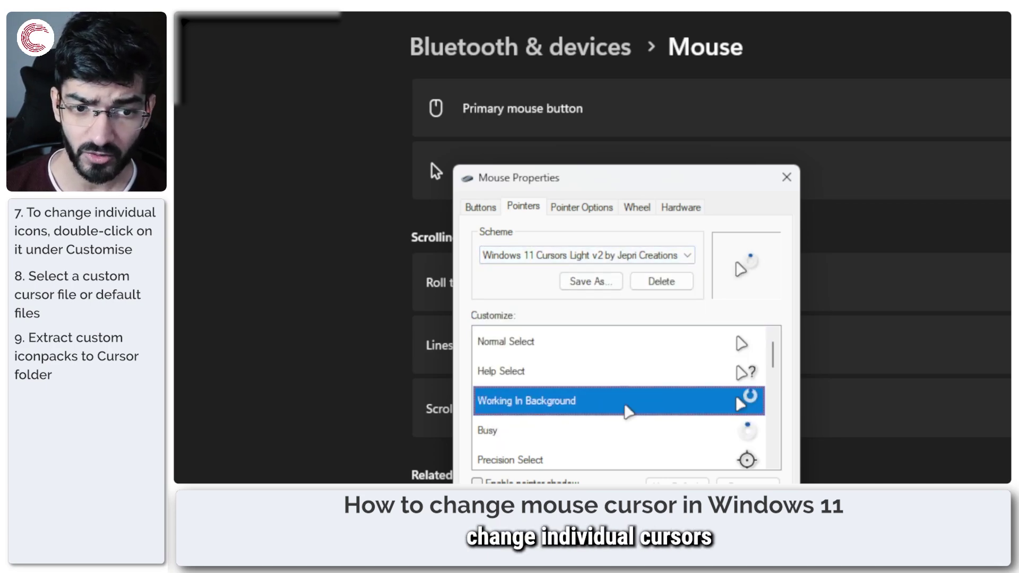
left_click(639, 384)
left_click(631, 407)
scroll(629, 417, "down", 2)
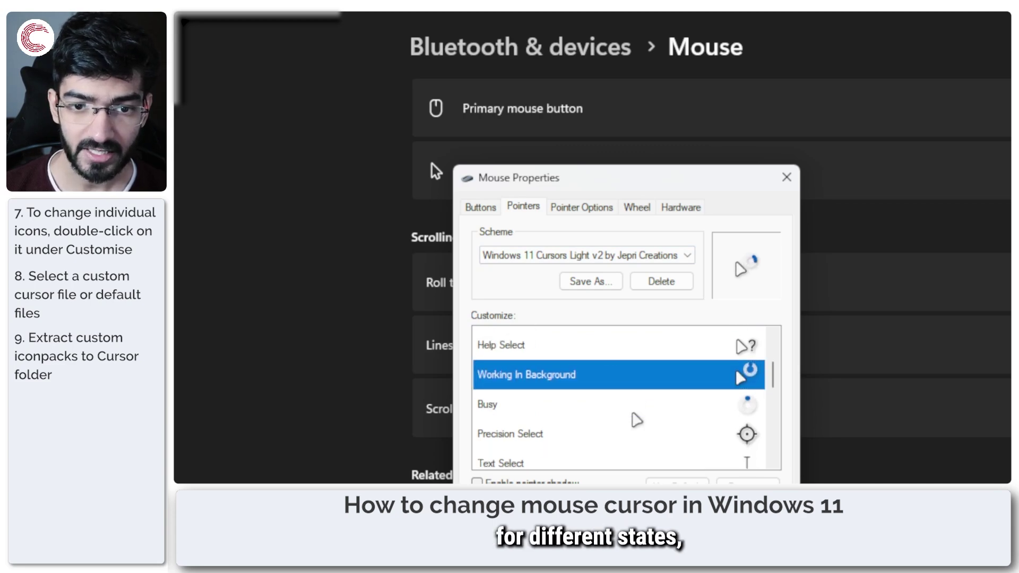
left_click(622, 382)
left_click(614, 408)
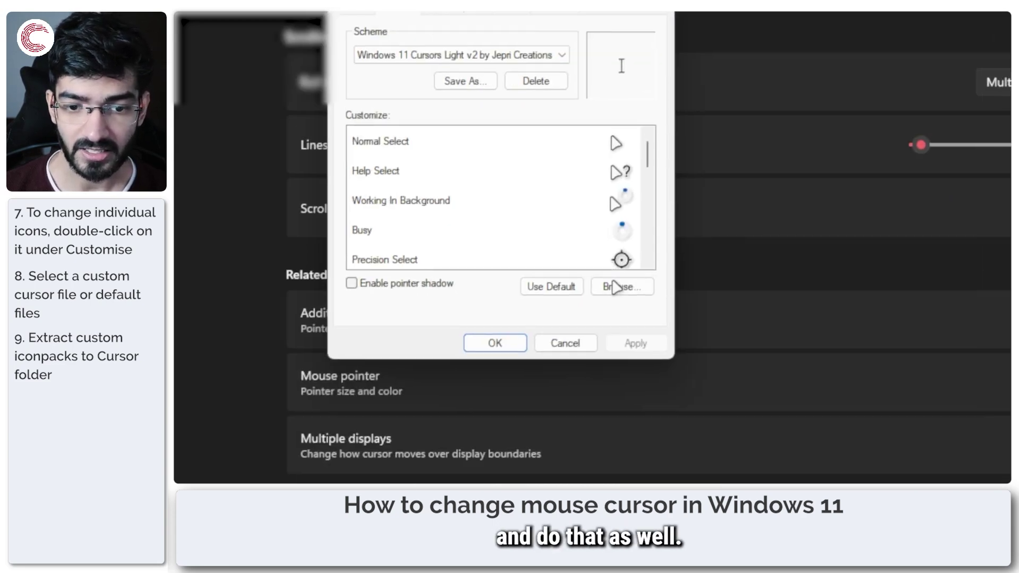
left_click(614, 287)
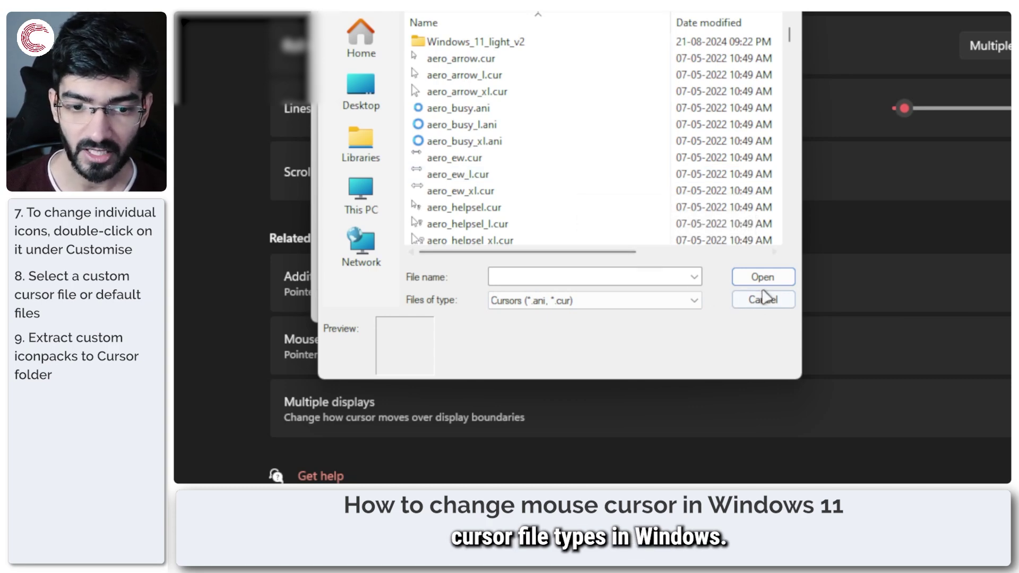
Show the Files of type filters: animated .ani, static .cur, or all files
left_click(630, 300)
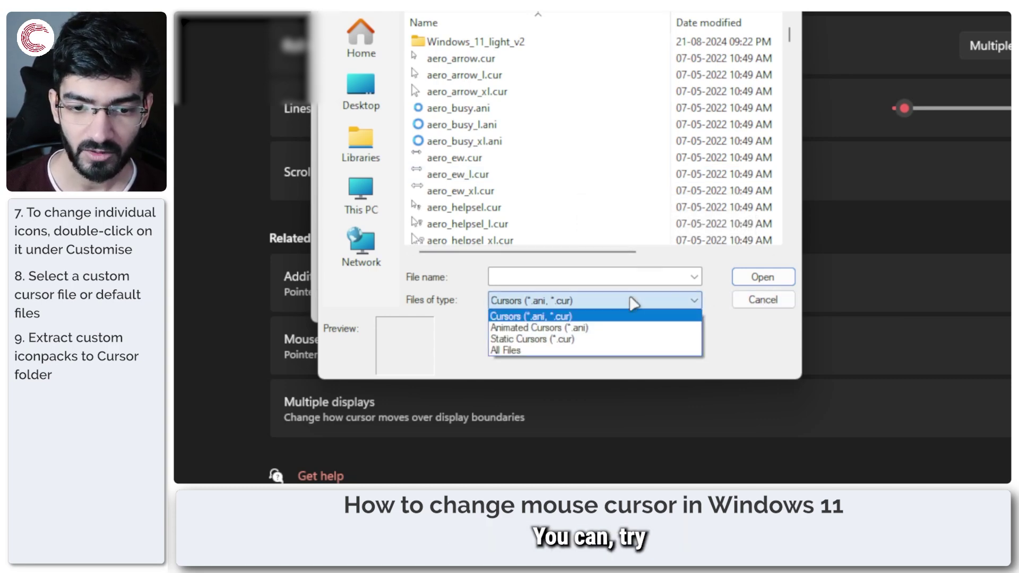
left_click(632, 301)
left_click(633, 301)
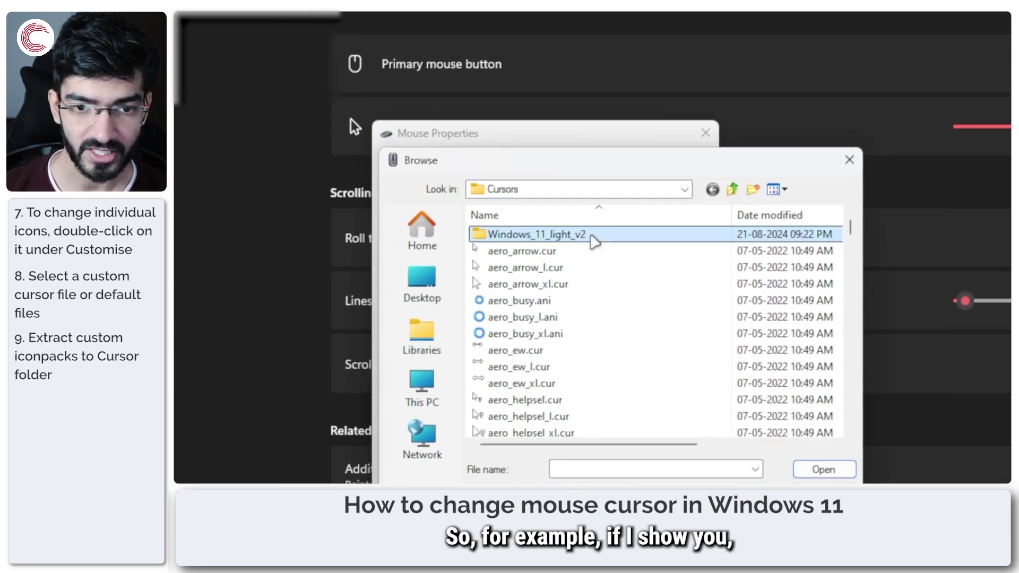
Scroll through the Windows_11_light_v2 folder's cursor files, then cancel the Browse dialog
double_click(592, 235)
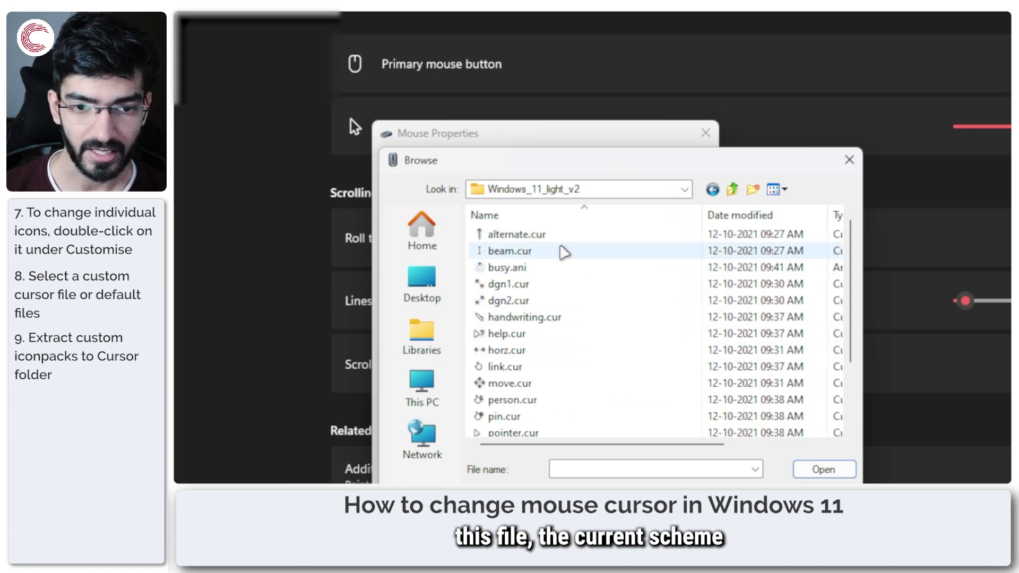
scroll(600, 274, "down", 2)
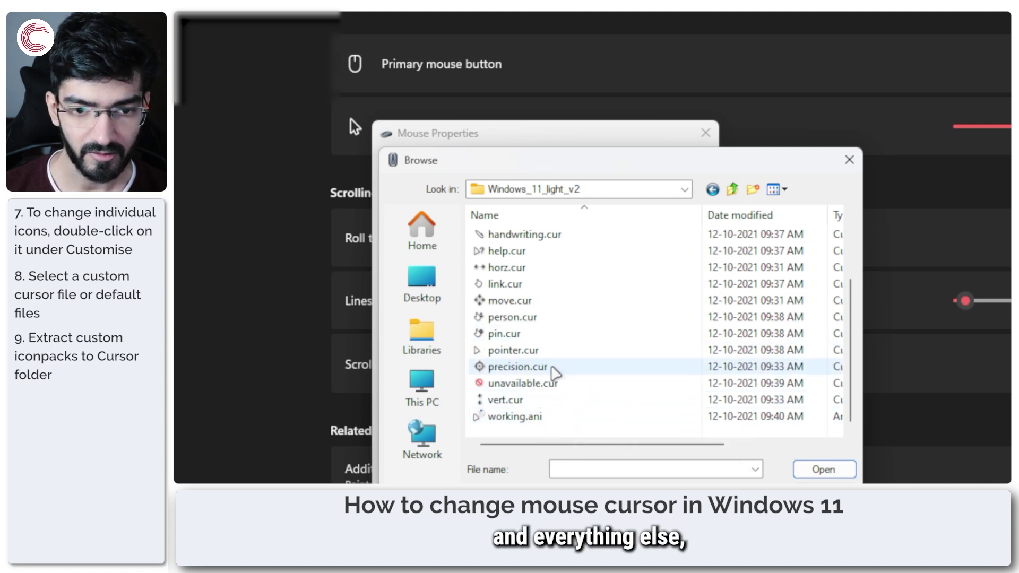
scroll(555, 373, "up", 2)
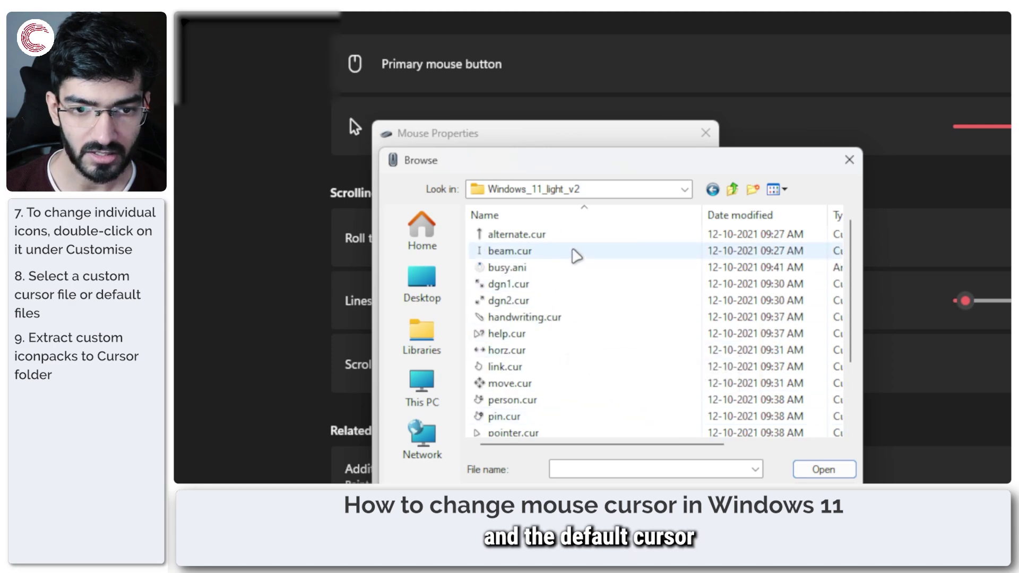
scroll(568, 352, "down", 2)
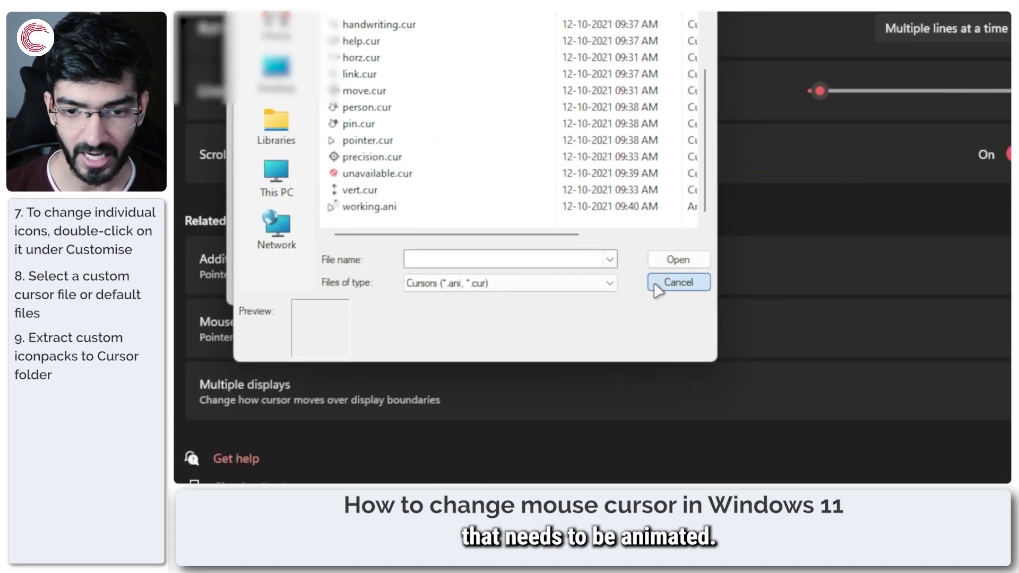
left_click(677, 282)
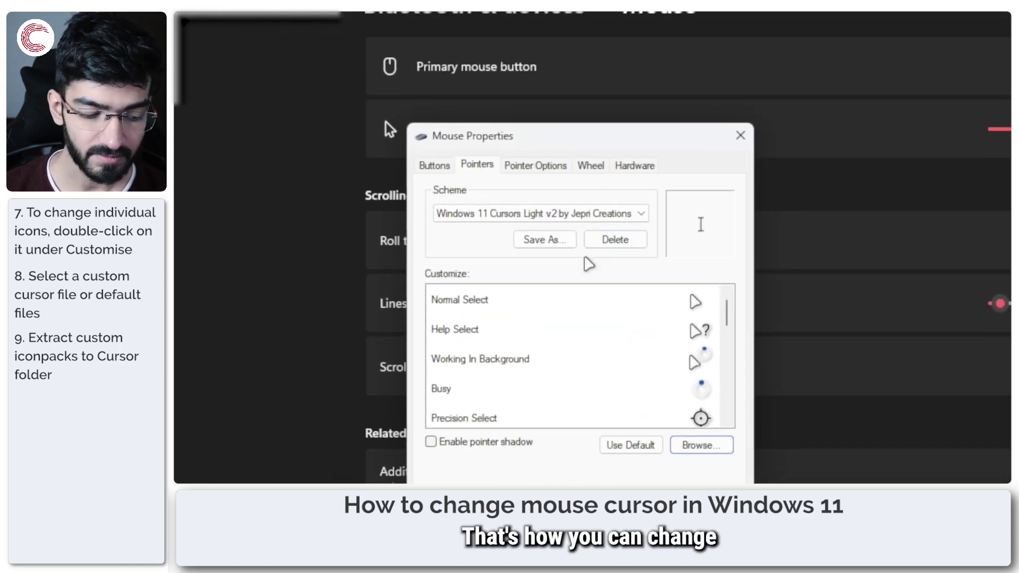